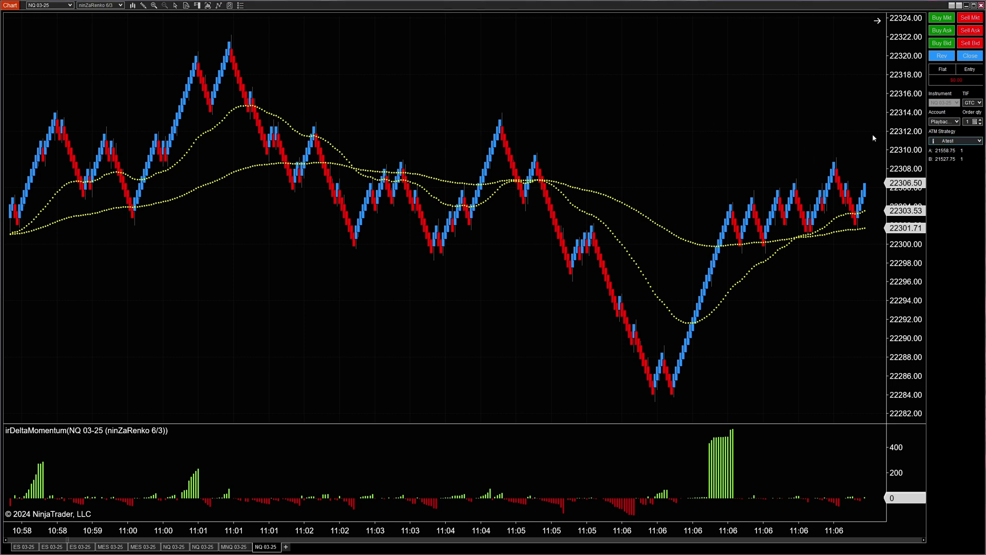
Step: Review the Atest strategy's parameters on the chart and close them unchanged
left_click(960, 149)
left_click(969, 140)
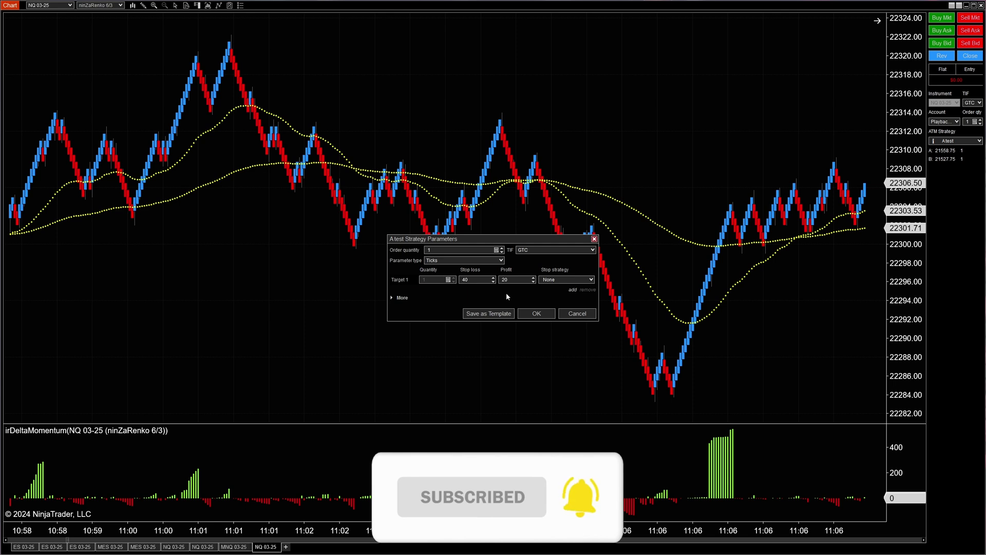
key("Return")
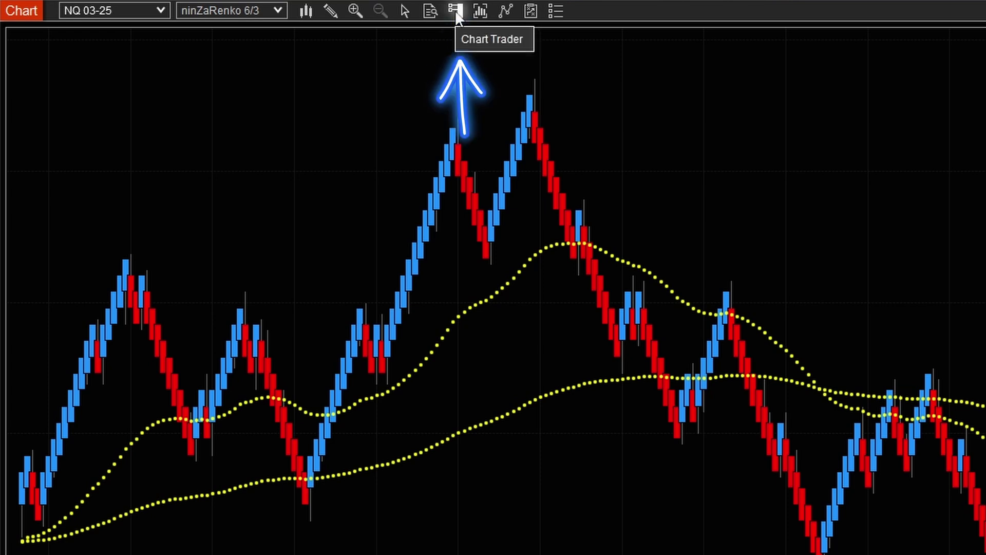
Step: Show the Chart Trader panel beside the chart
left_click(456, 10)
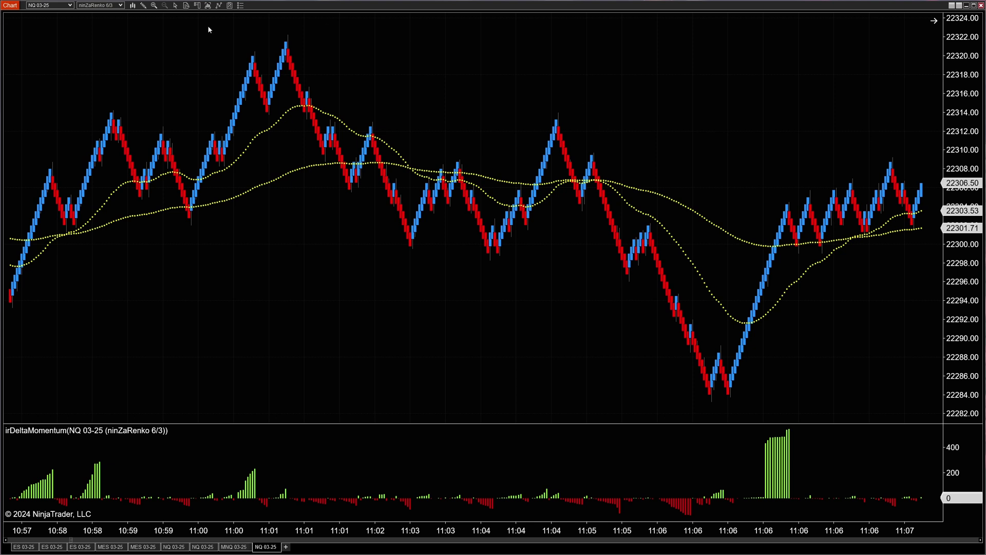
left_click(199, 7)
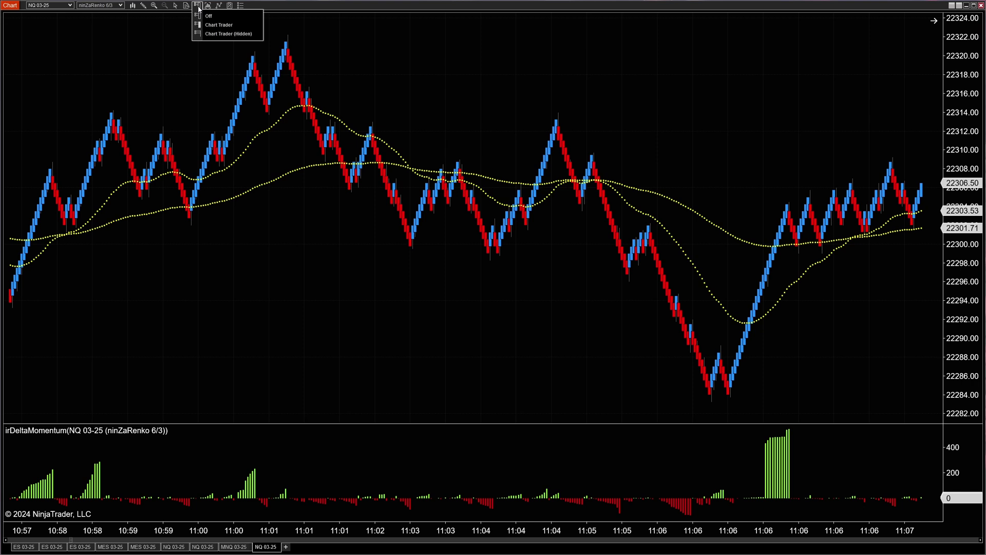
left_click(218, 25)
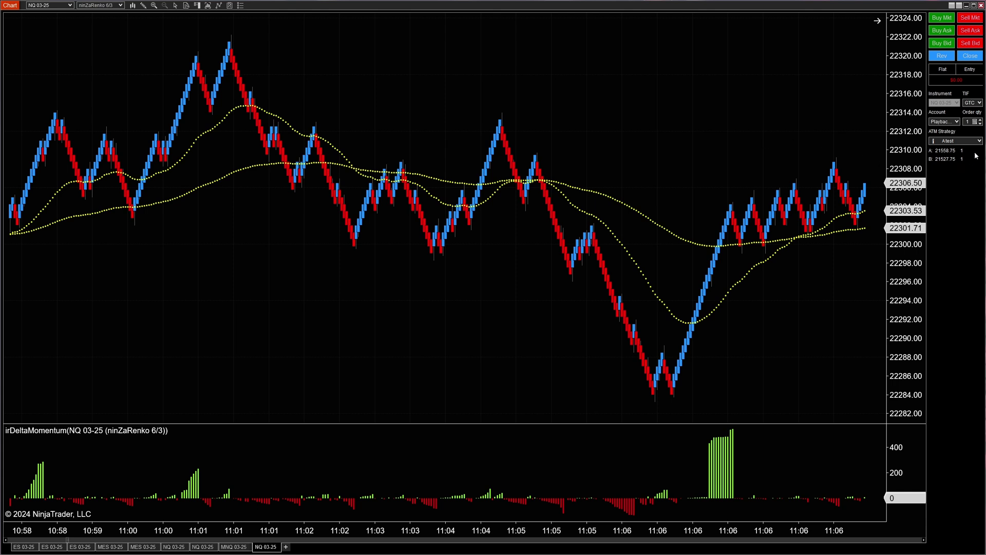
Step: Define a custom ATM strategy with 3 contracts, stop loss 10 and profit 20, naming the template 'Videa test'
left_click(964, 142)
left_click(953, 153)
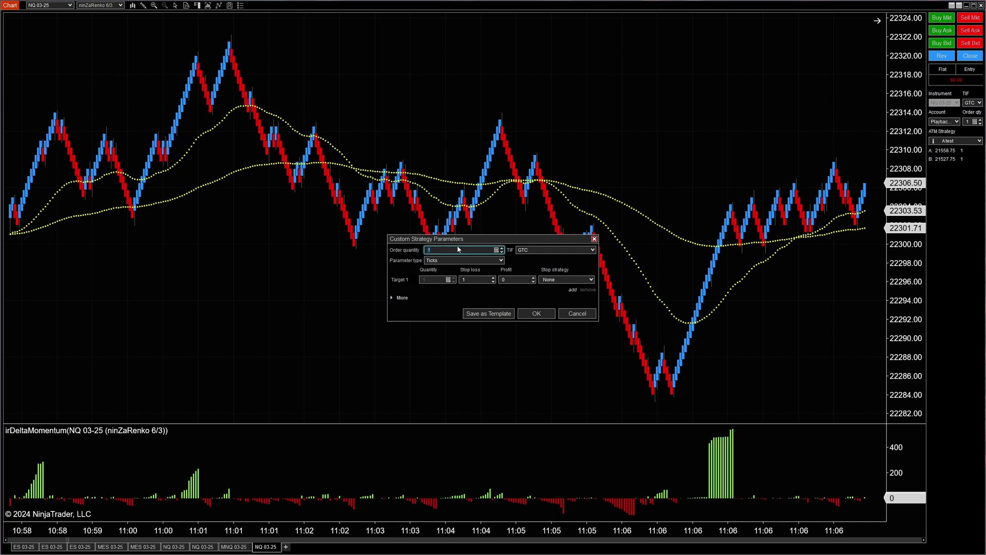
key("Tab")
key("Tab")
double_click(520, 280)
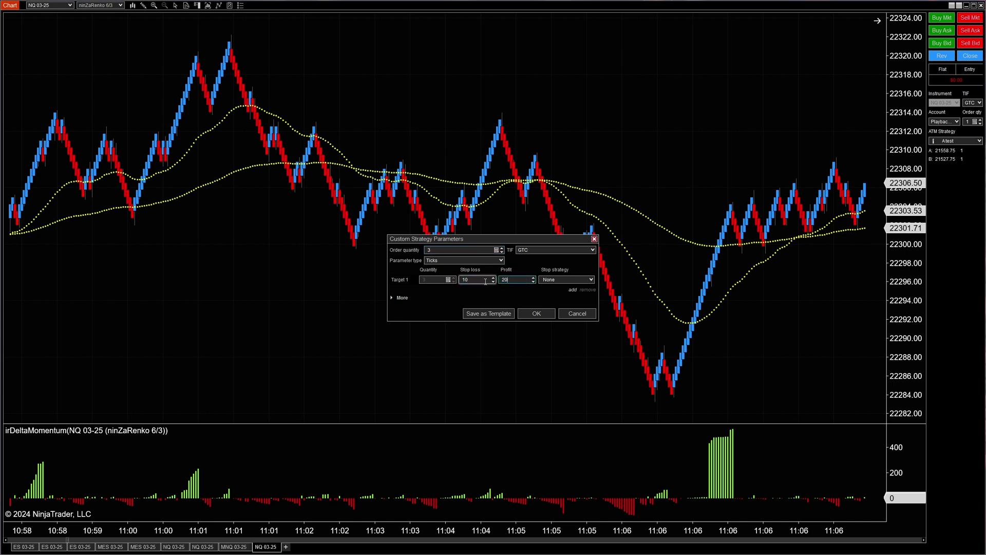
left_click(489, 314)
type("V")
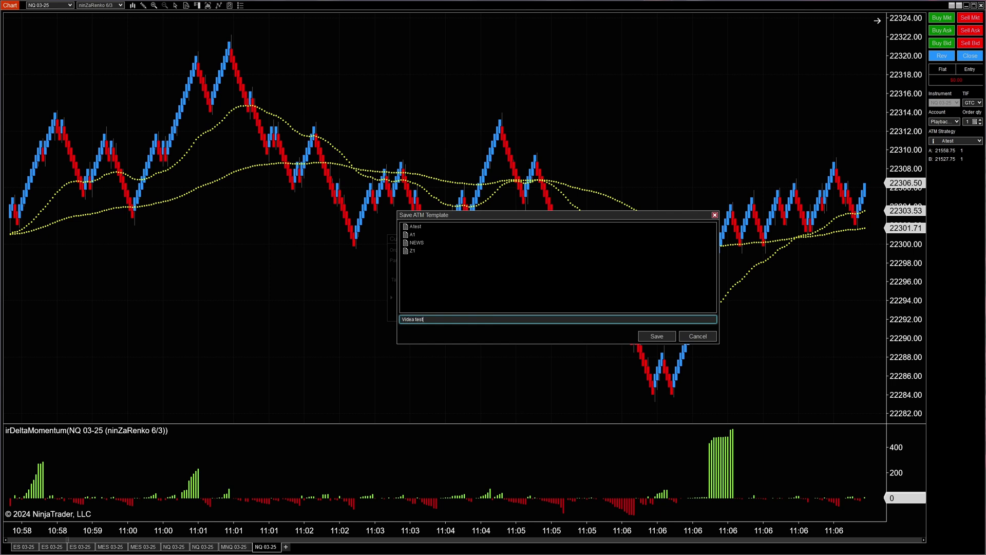
type("idea test")
Step: Save the 'Videa test' template, then switch the ATM strategy to Atest and back to Videa test
left_click(657, 336)
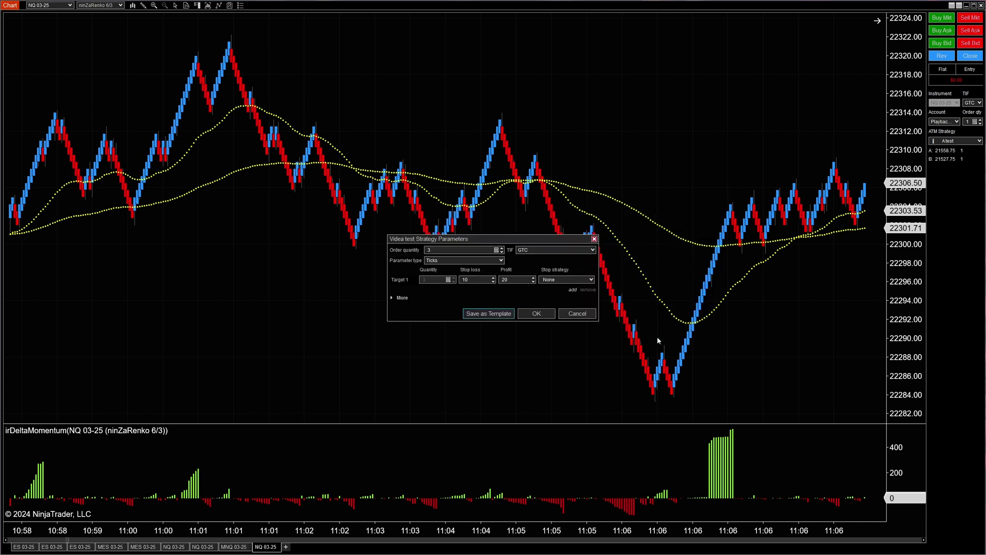
left_click(537, 314)
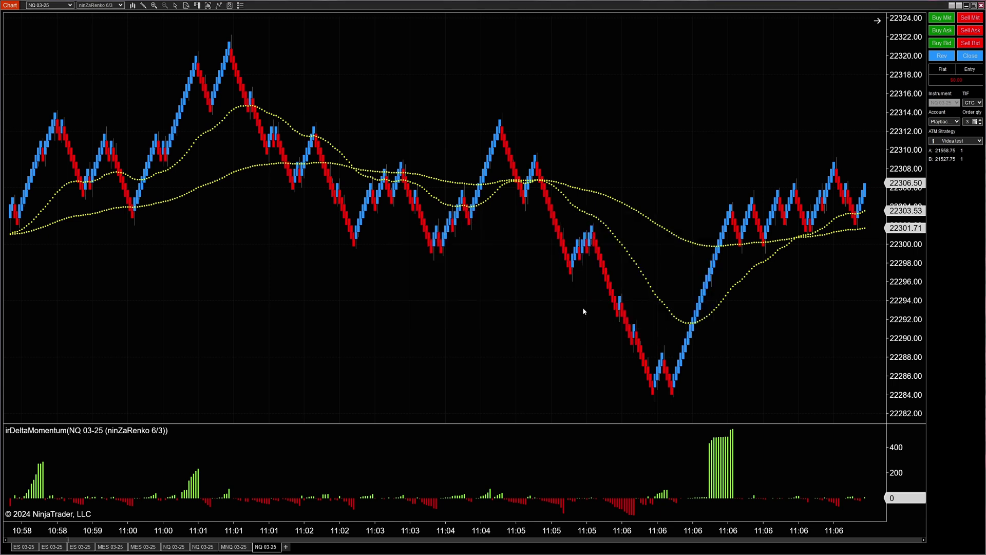
left_click(979, 141)
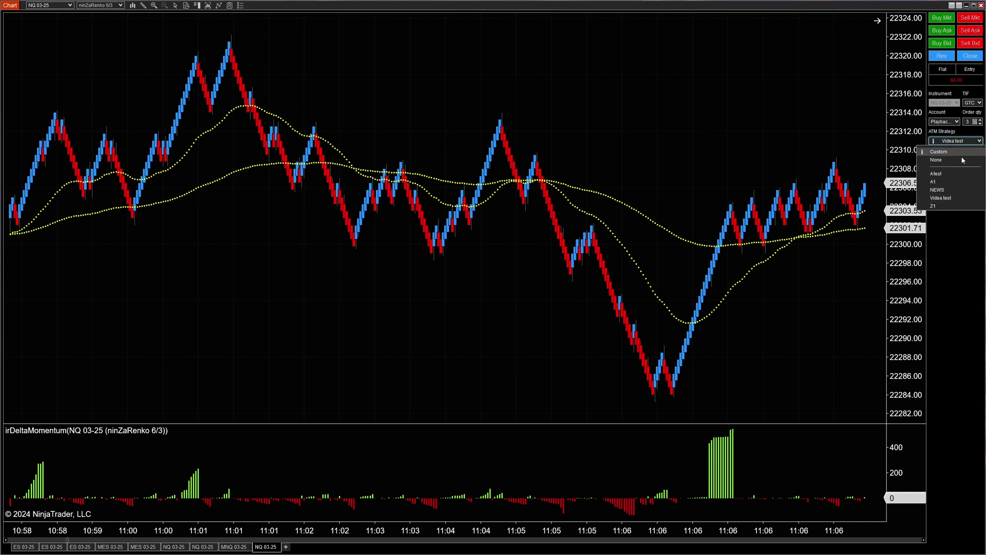
left_click(955, 173)
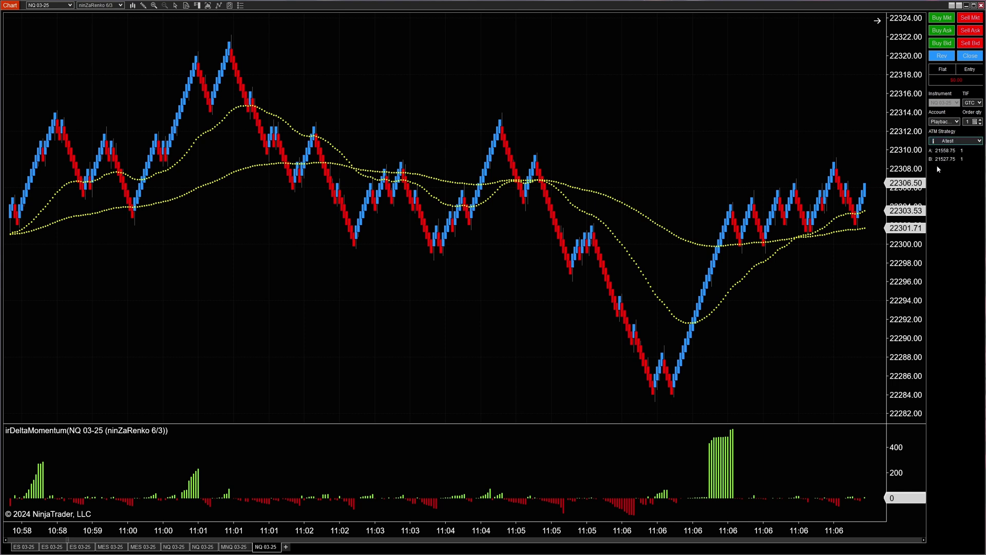
left_click(979, 142)
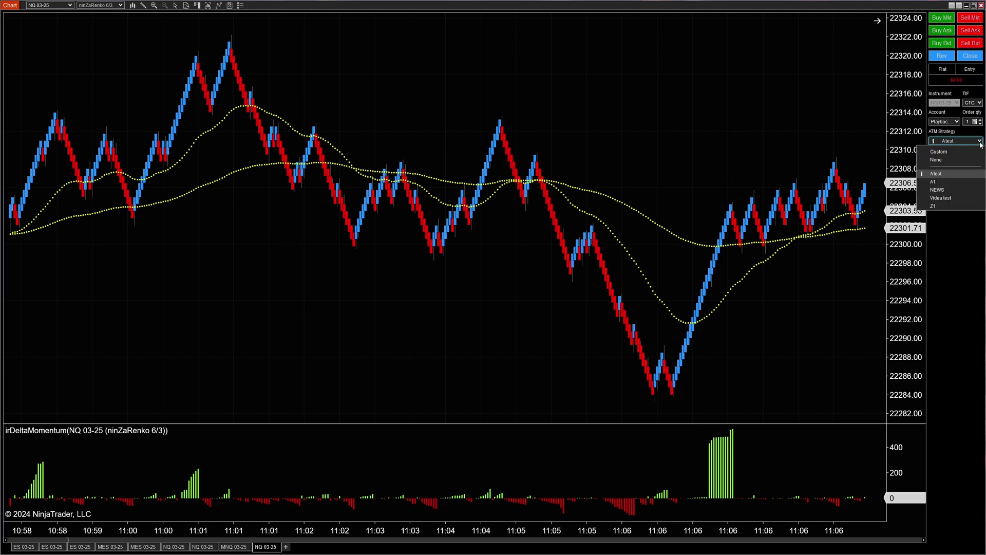
left_click(951, 200)
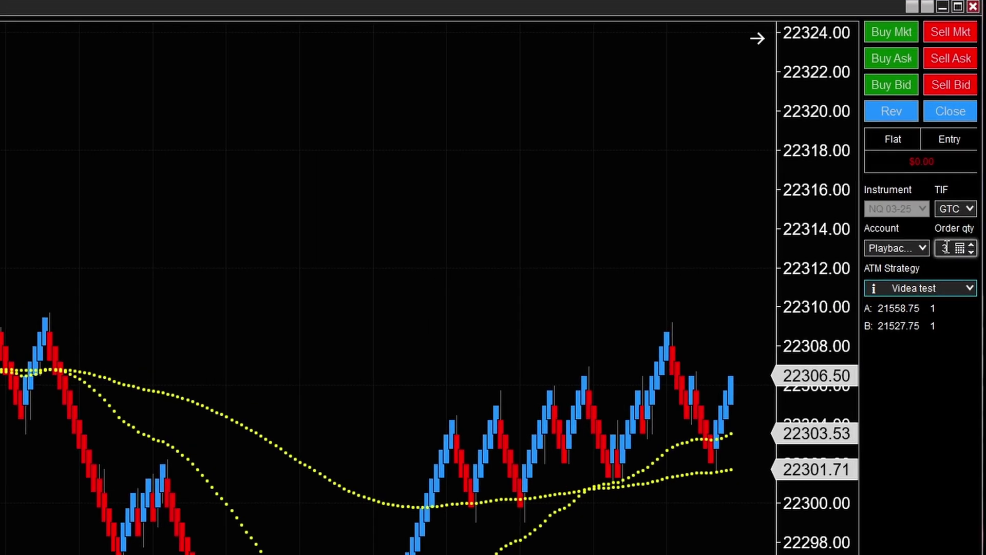
Step: Toggle the ATM strategy to Atest once more, ending on Videa test
left_click(970, 289)
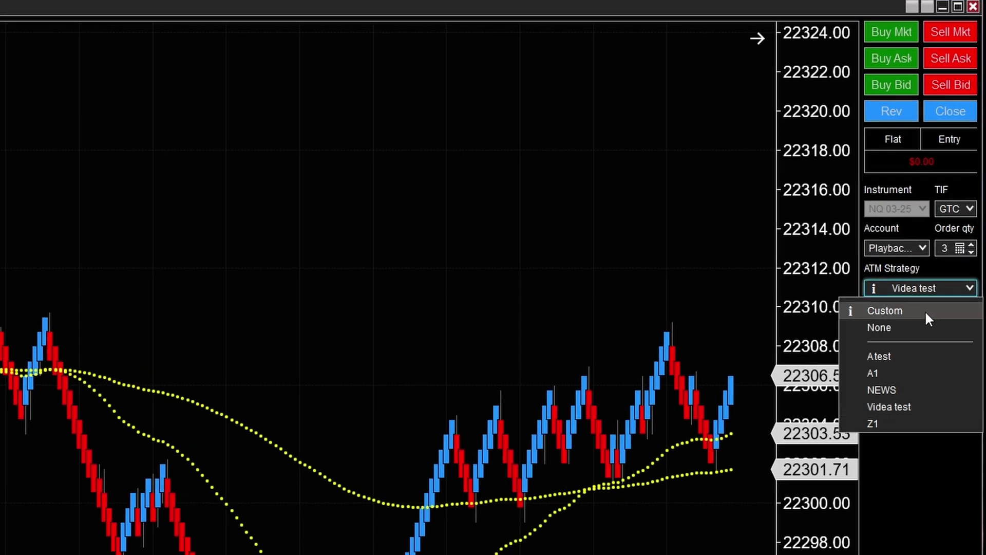
left_click(888, 357)
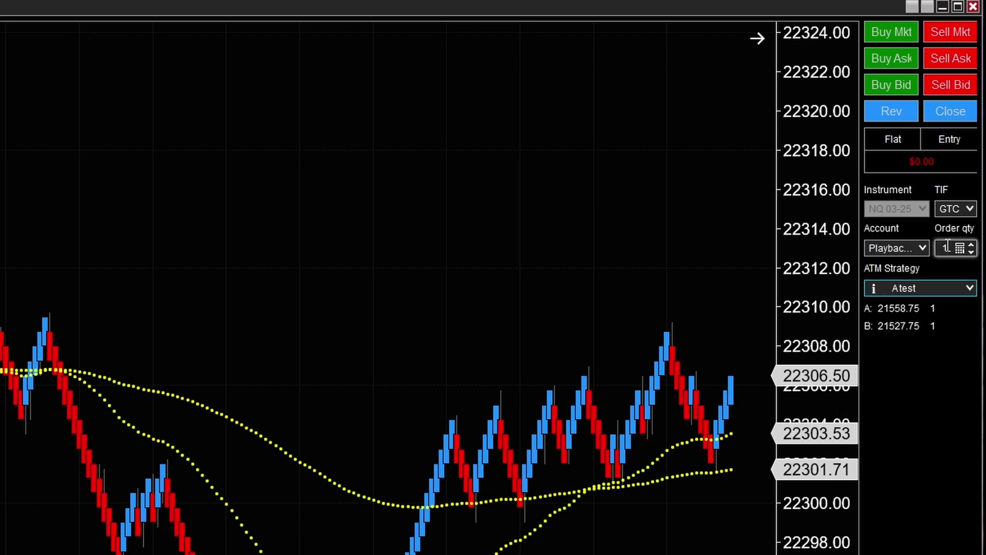
left_click(970, 288)
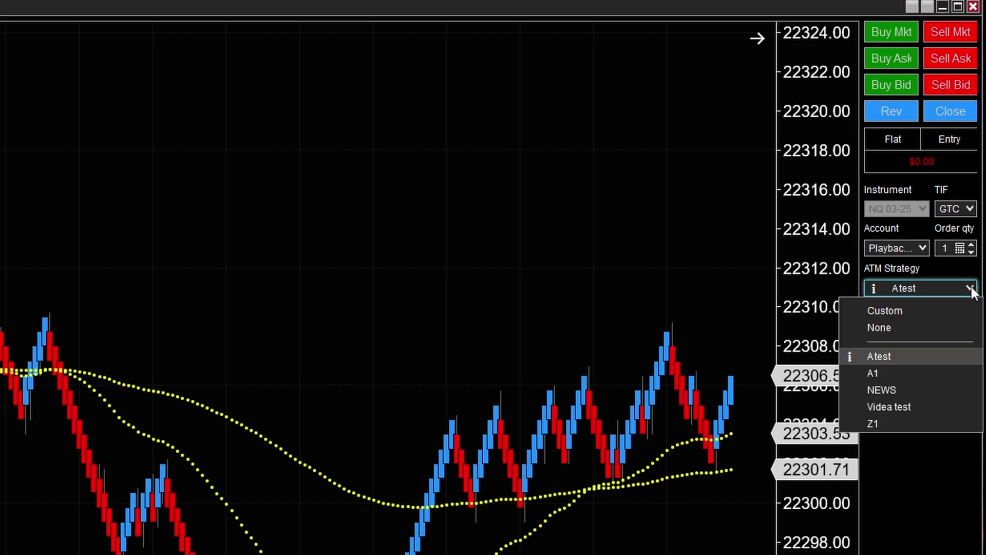
left_click(885, 405)
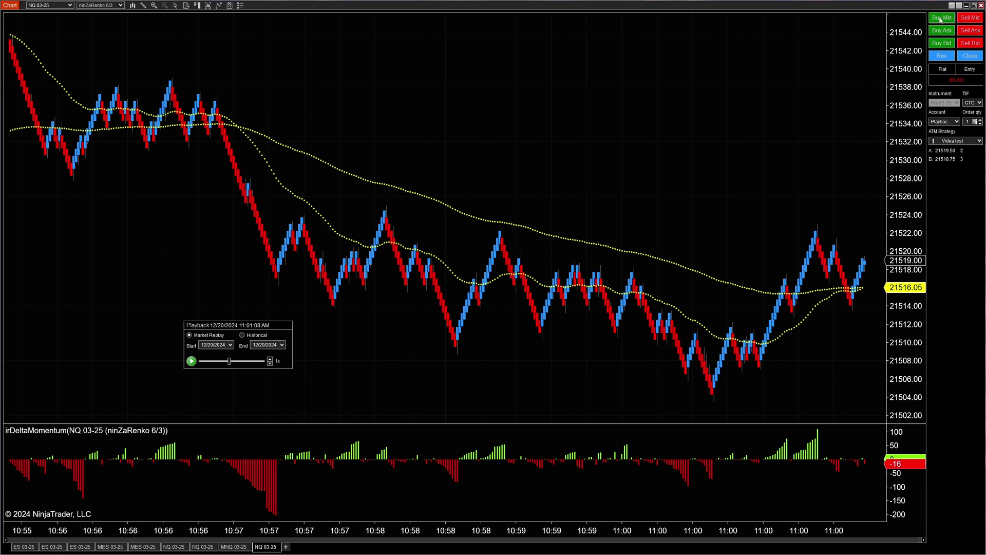
Step: Buy at market to test the bracket, cancel its target and stop, and reselect Videa test
left_click(941, 18)
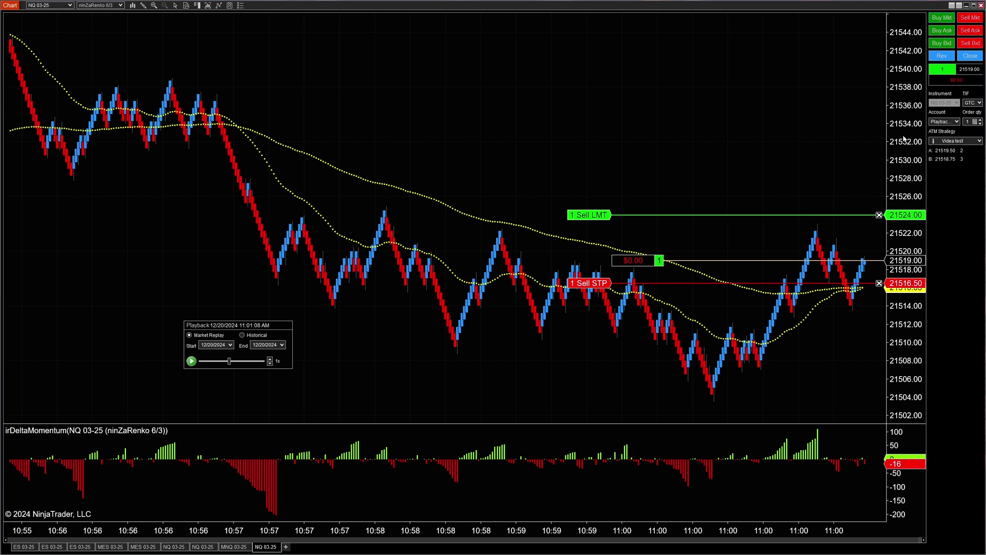
left_click(970, 145)
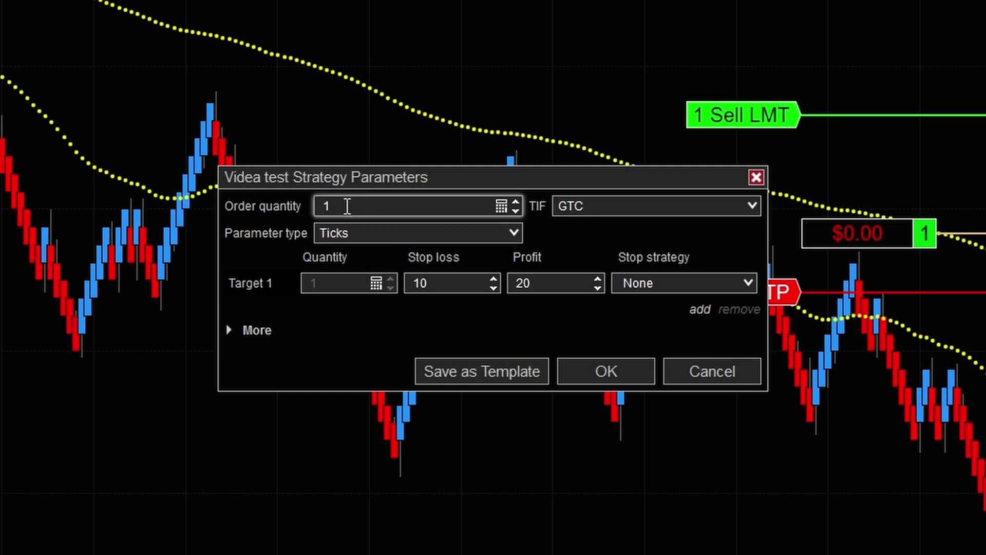
left_click(693, 373)
left_click(880, 215)
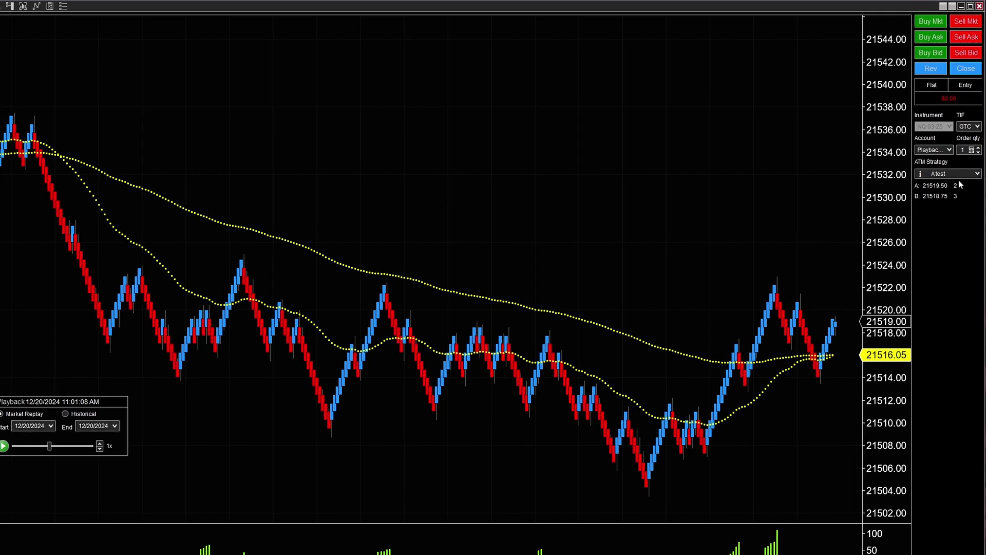
left_click(977, 174)
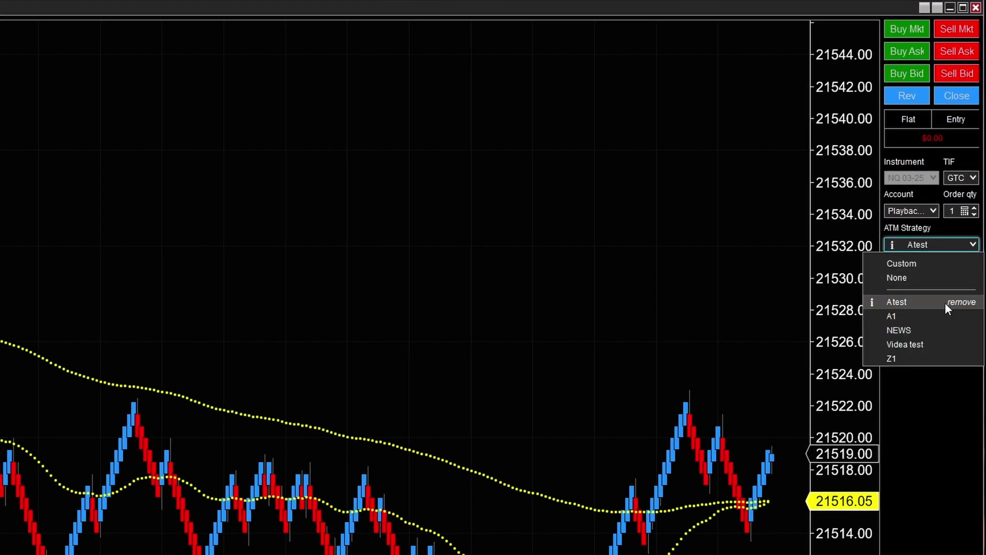
left_click(924, 342)
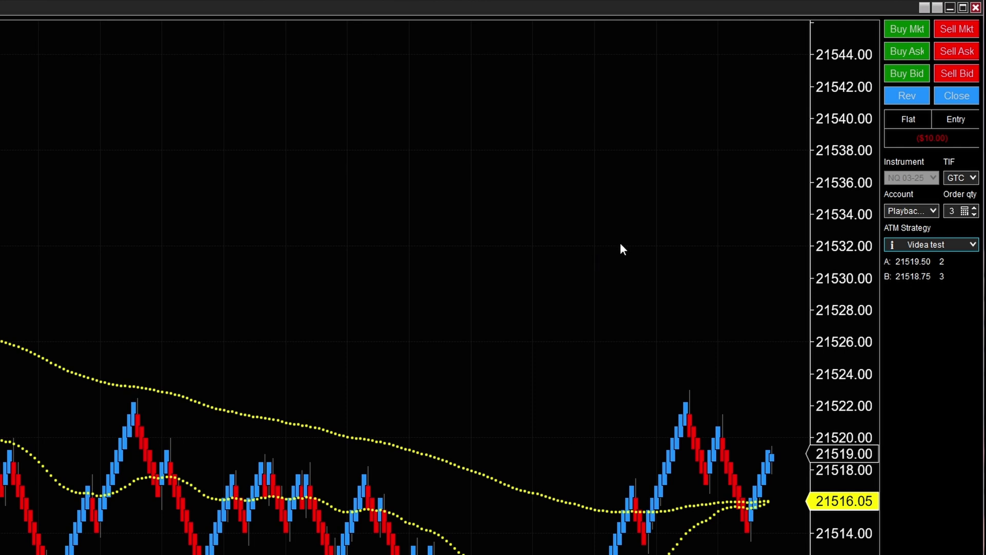
Step: Set Videa test's parameters to 1 contract, a 40-tick stop loss and profit 0
left_click(959, 245)
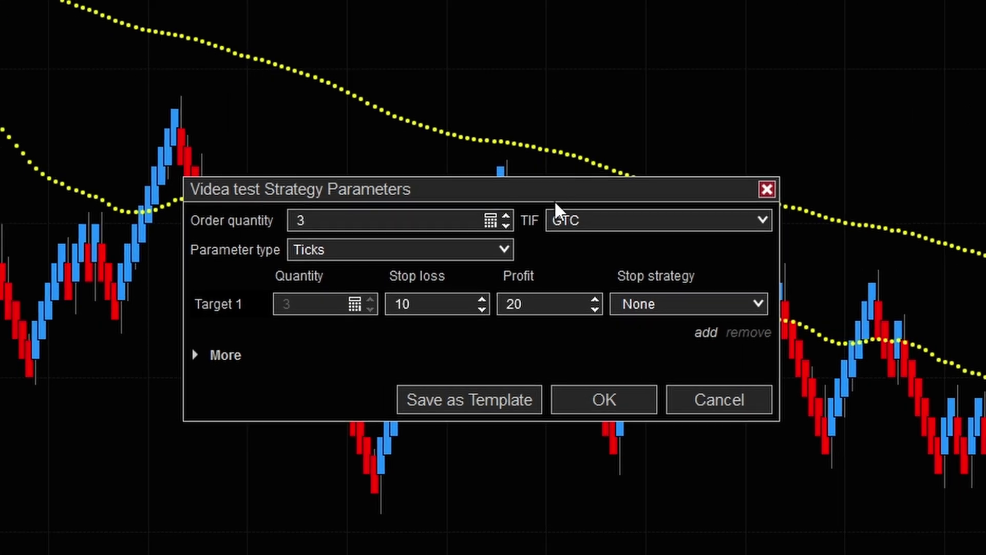
left_click(507, 226)
left_click(507, 226)
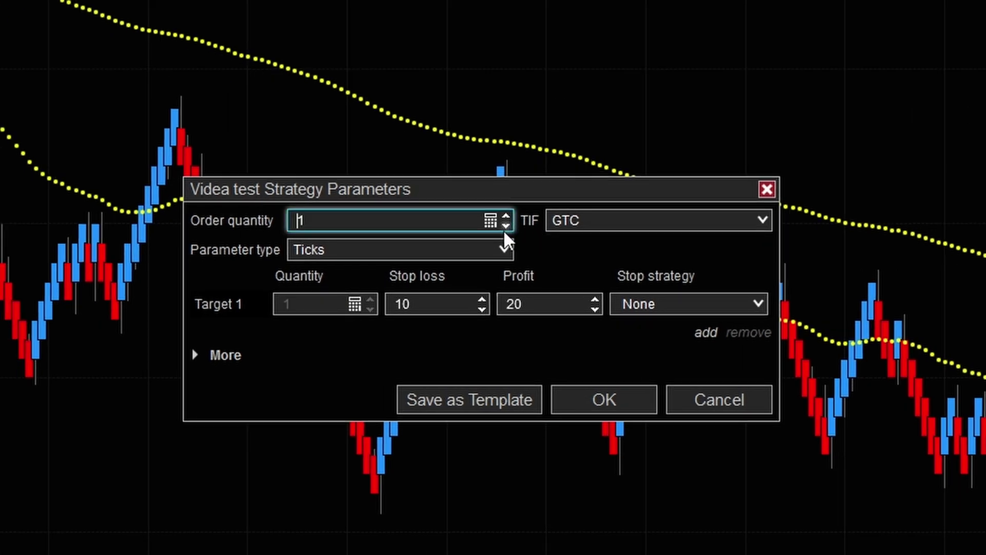
left_click(559, 307)
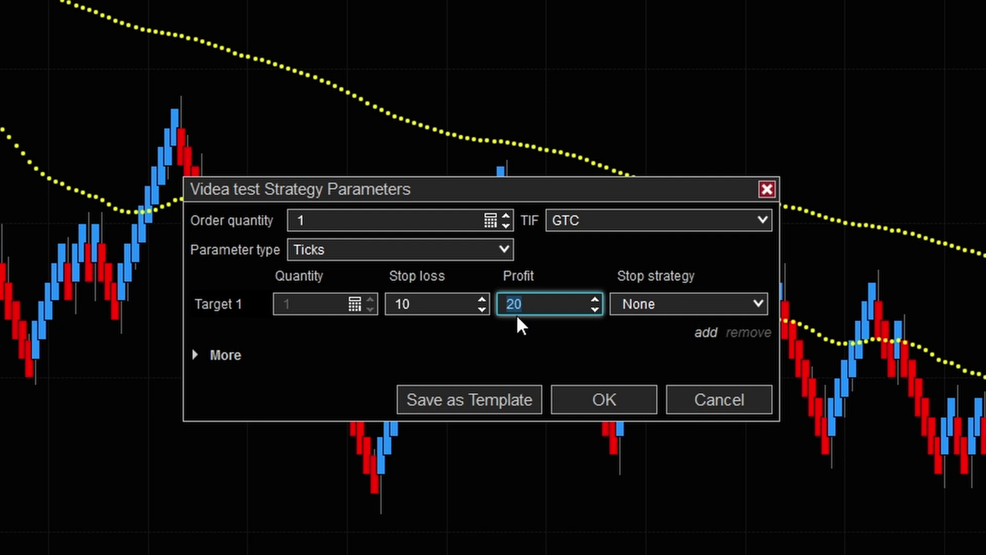
left_click_drag(447, 303, 375, 303)
type("40")
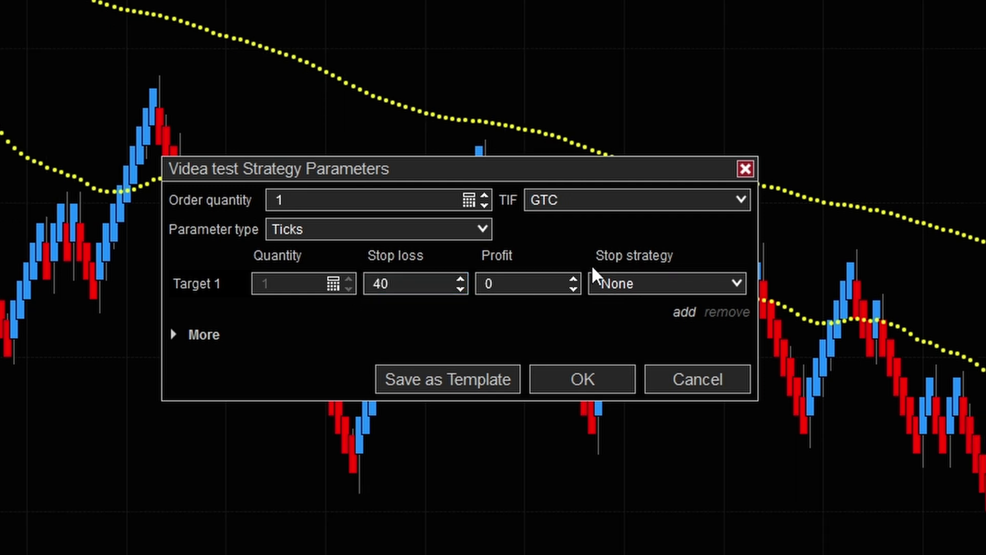
left_click(739, 291)
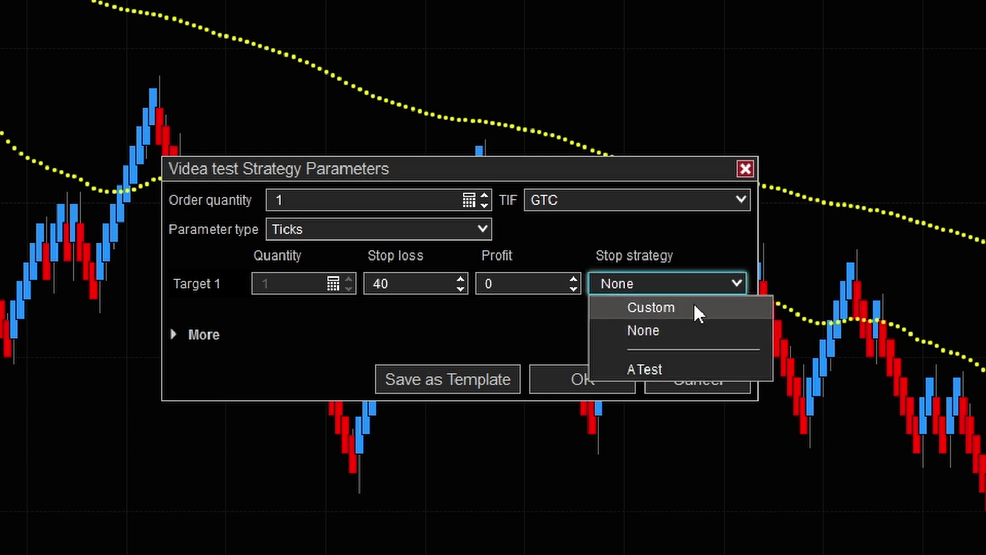
Step: Create a custom stop strategy with a 1-step auto trail: stop loss 15, profit trigger 20
left_click(662, 314)
left_click(390, 266)
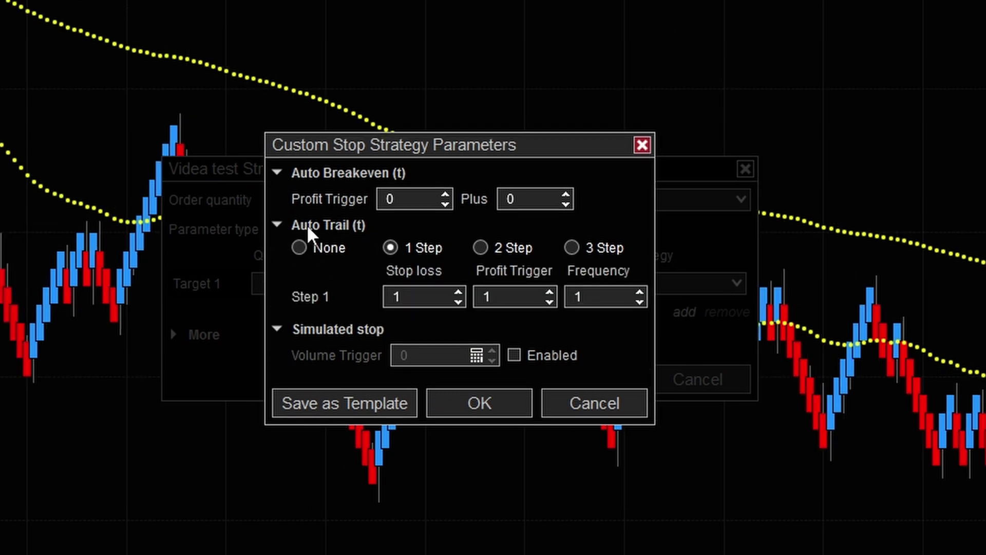
left_click(276, 226)
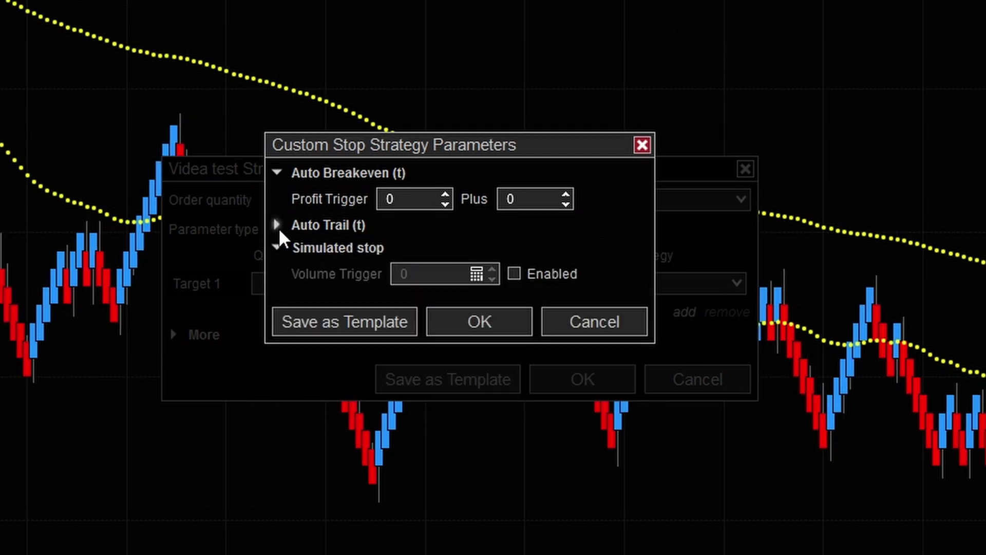
left_click(278, 228)
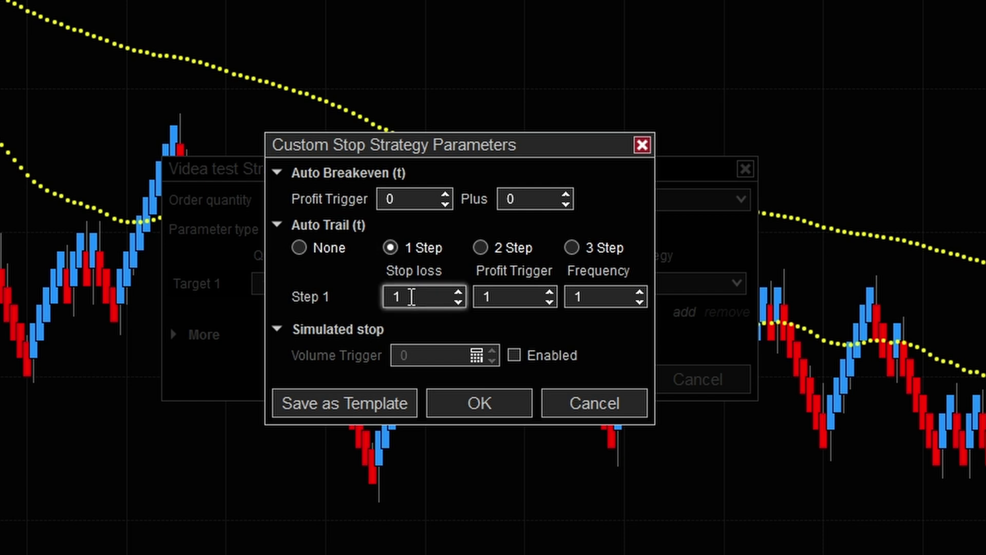
double_click(412, 297)
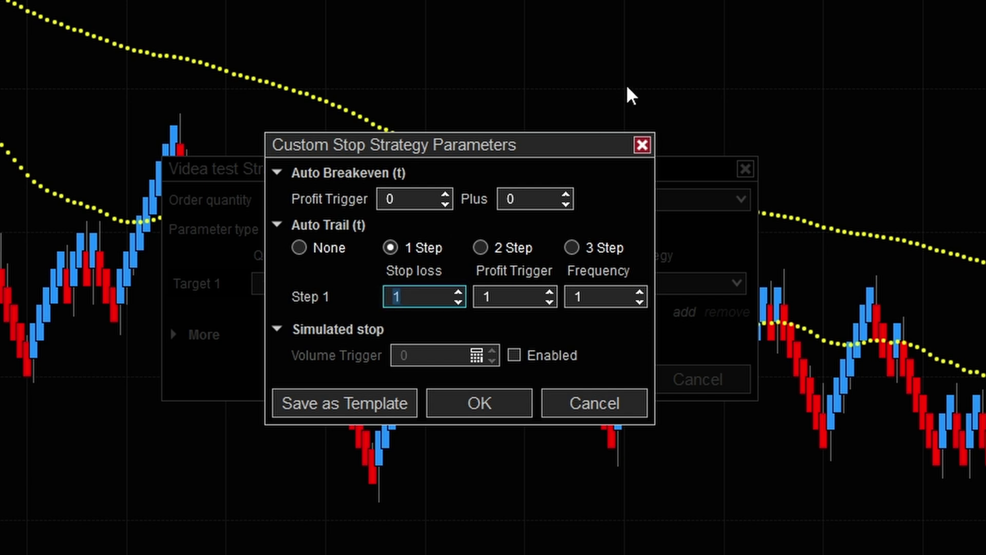
type("15")
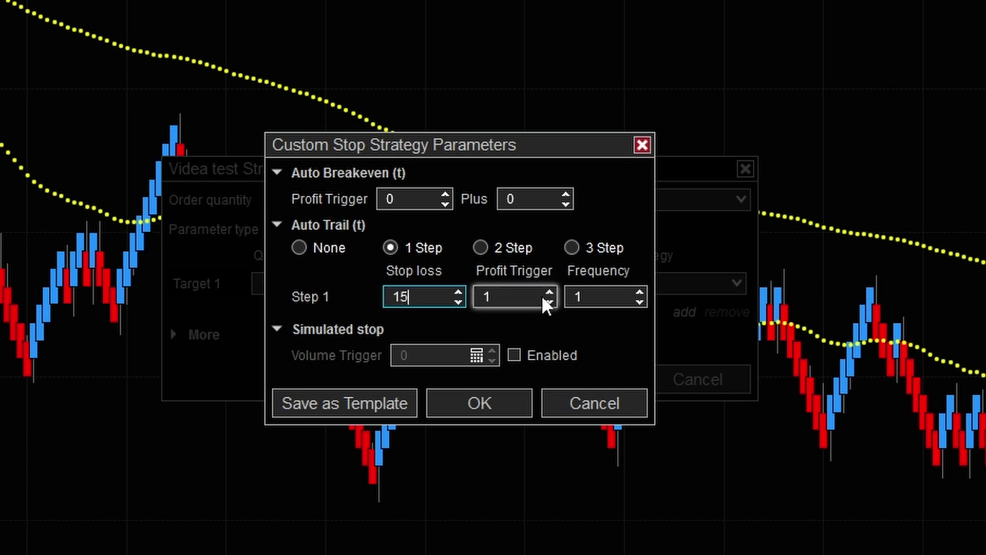
double_click(521, 296)
type("20")
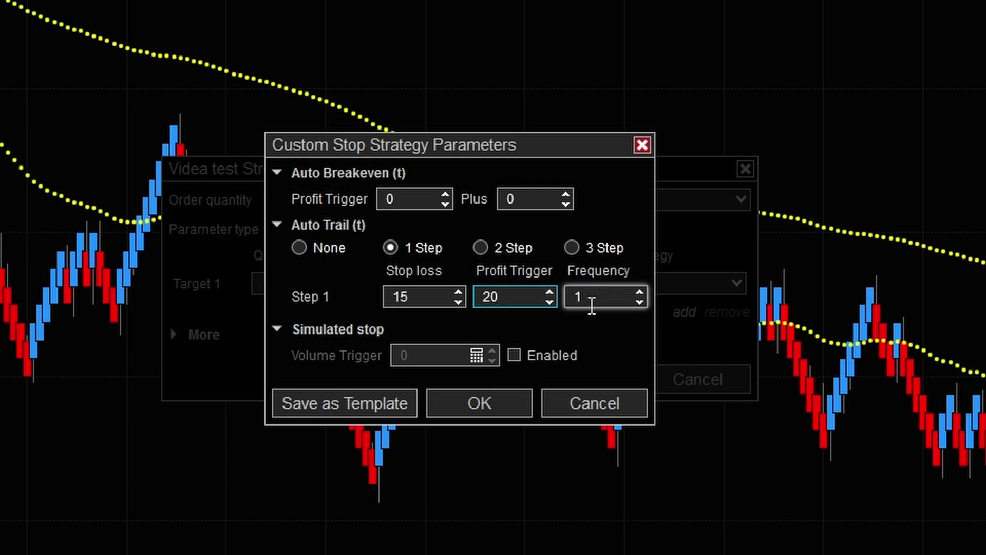
Step: Confirm the trail settings, overwrite the 'Videa test' template, and close the strategy parameters
left_click(483, 410)
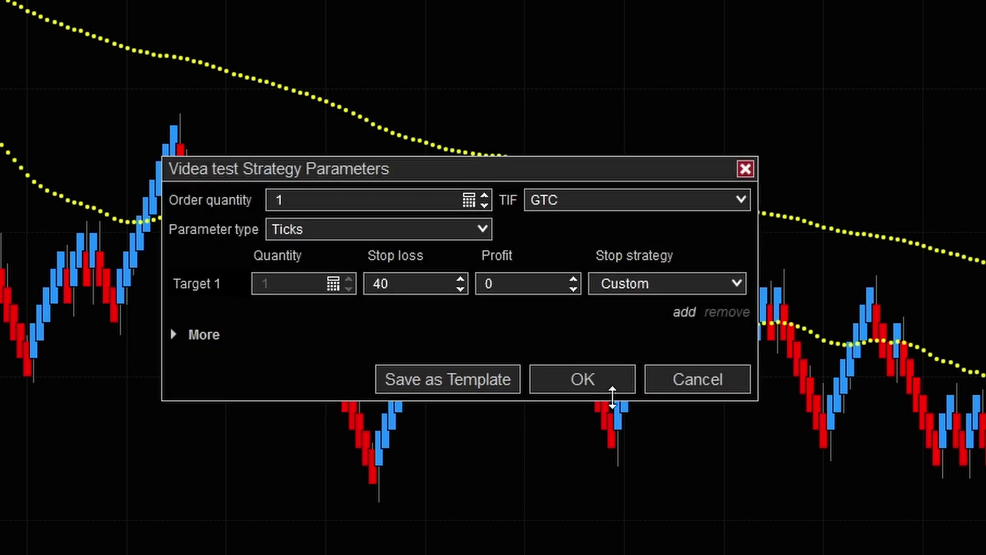
left_click(470, 389)
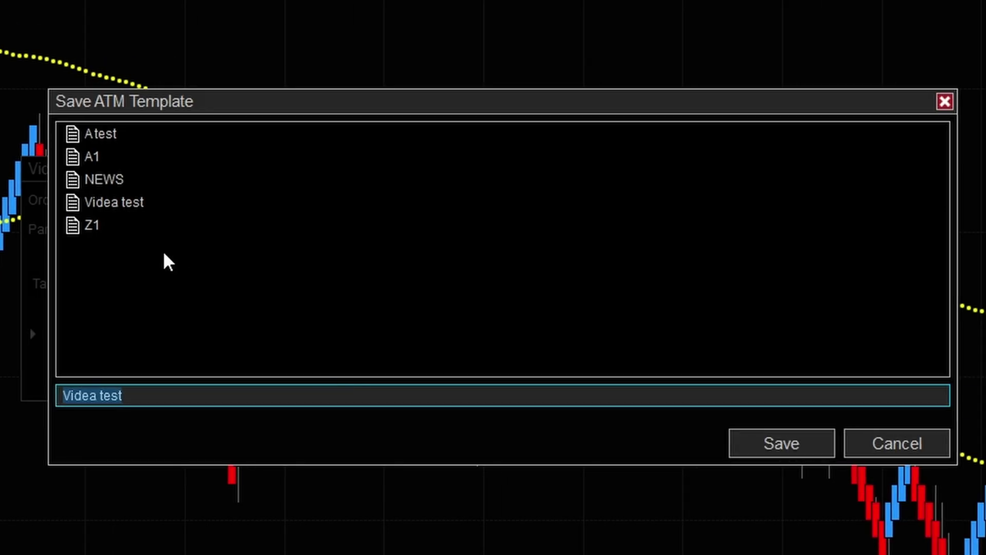
left_click(118, 206)
left_click(767, 450)
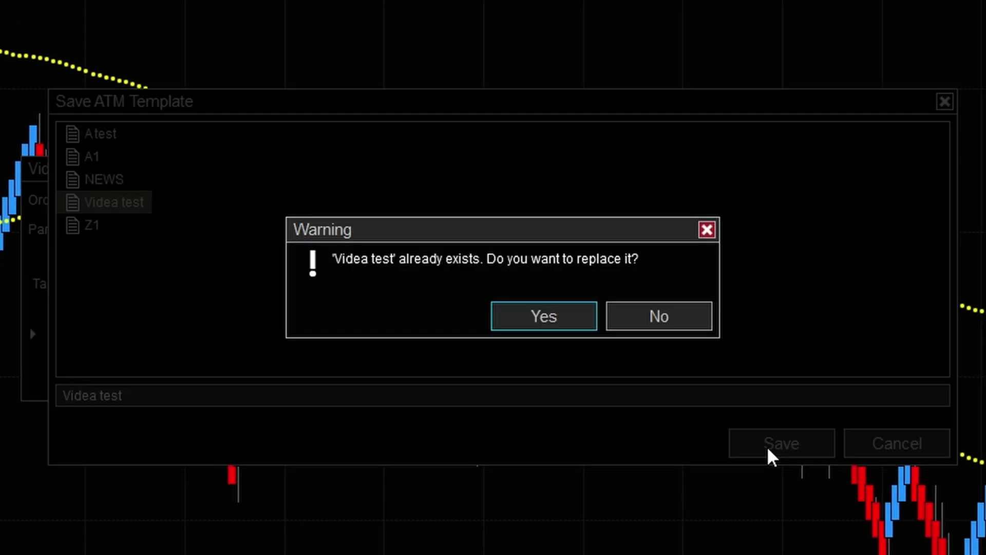
left_click(537, 325)
left_click(473, 379)
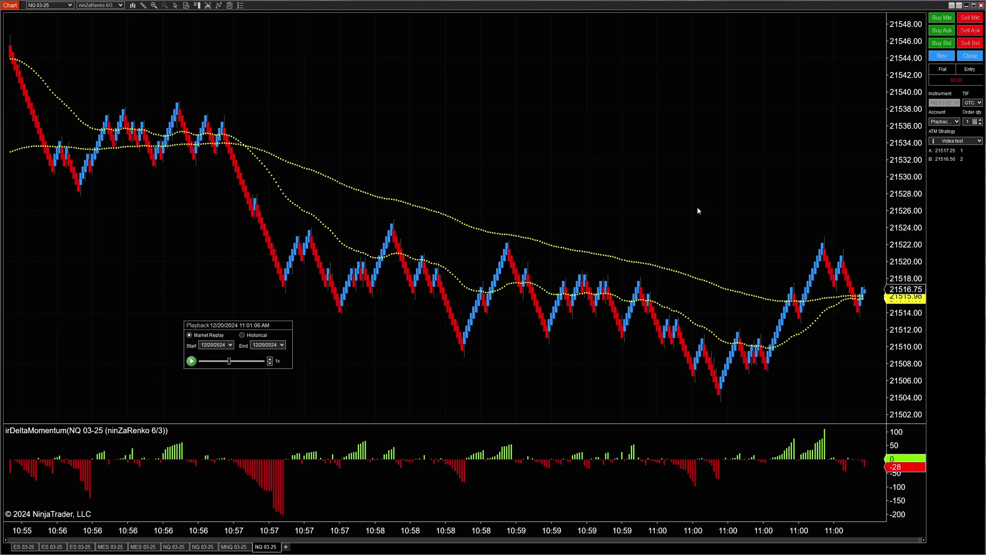
Step: Buy one contract at market using Videa test and start the market replay
left_click(942, 18)
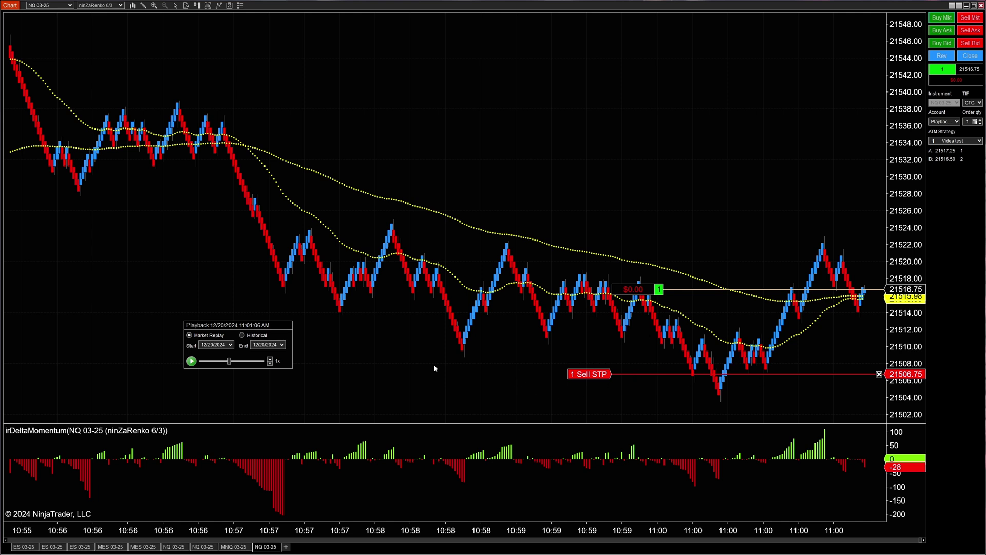
left_click(191, 361)
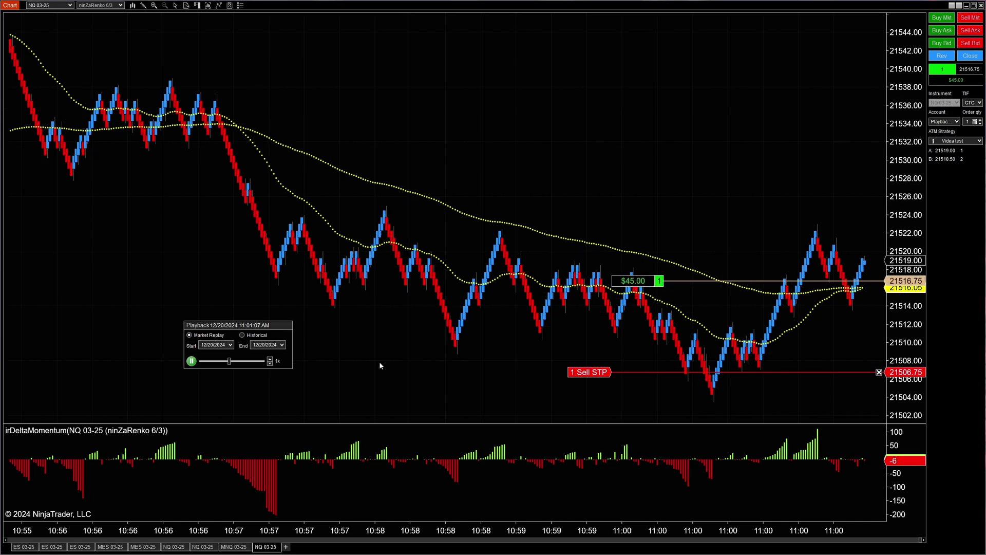